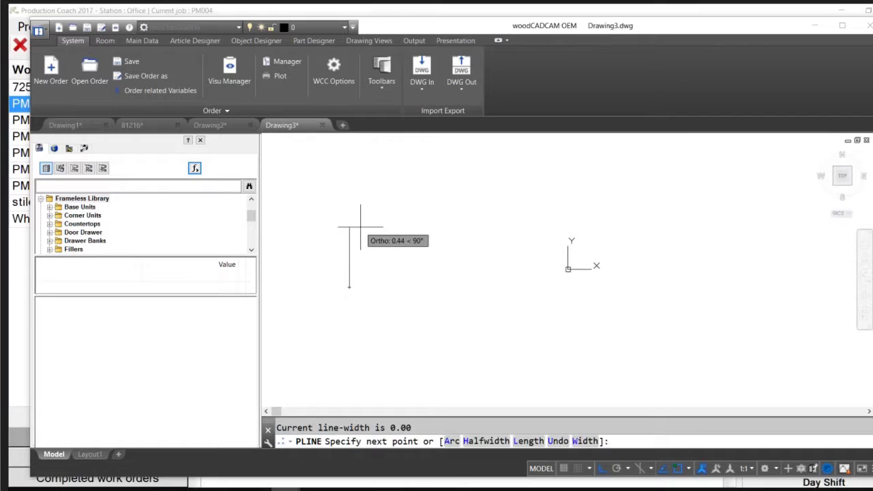
# Draw a closed stepped polyline with segments 30 up, 15 right, 15 up, 15 right and 45 down
pyautogui.write('30')
pyautogui.press('Return')
pyautogui.scroll(-3, 415, 238)
pyautogui.write('15')
pyautogui.press('Return')
pyautogui.write('15')
pyautogui.press('Return')
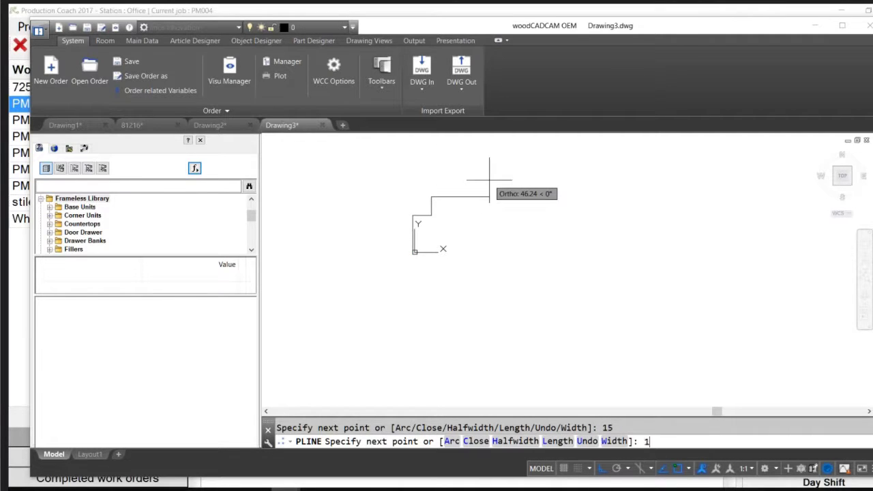
pyautogui.write('15')
pyautogui.press('Return')
pyautogui.write('45')
pyautogui.press('Return')
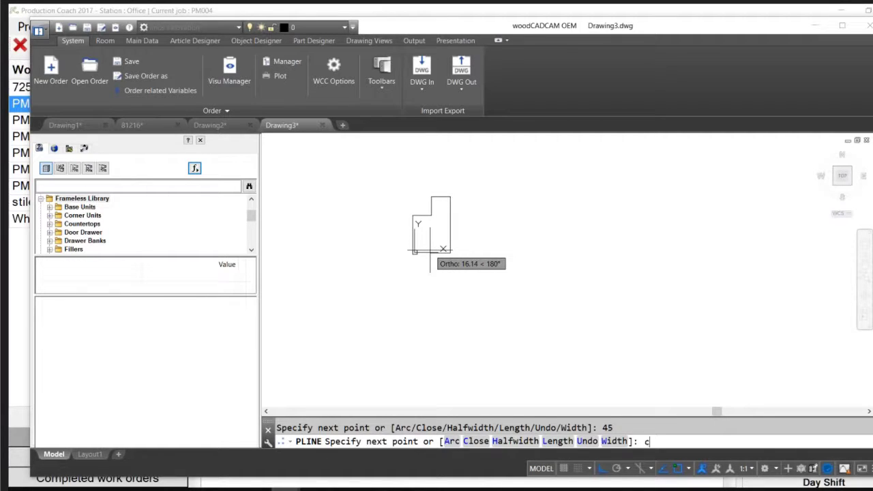
pyautogui.write('c')
pyautogui.press('Return')
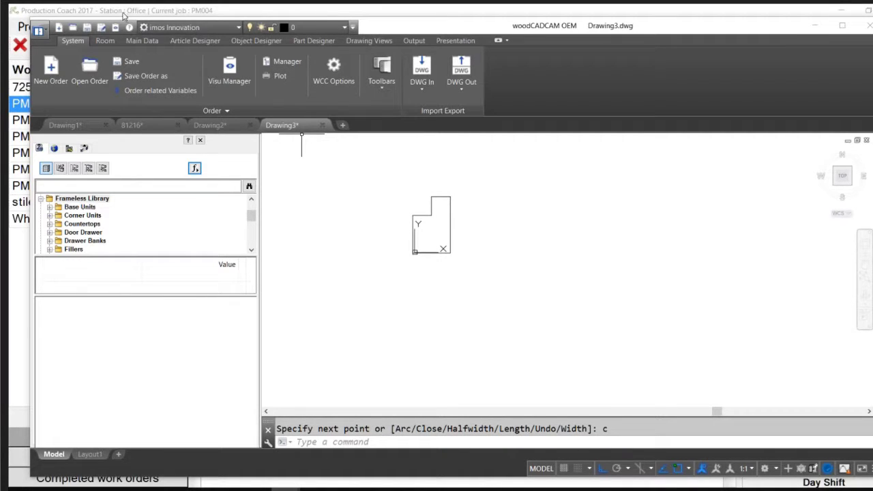
# Create an article from the stepped contour, named Webcast, with the contour applied to the front view
pyautogui.click(188, 39)
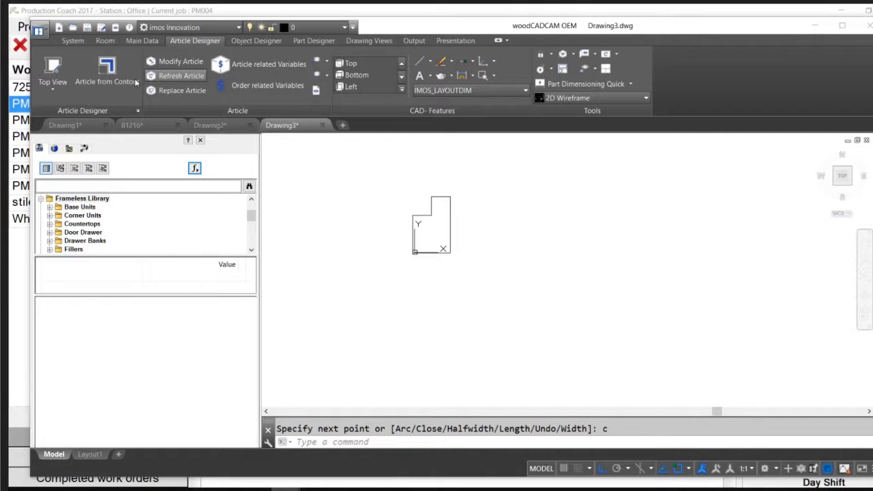
pyautogui.click(431, 216)
pyautogui.write('Webcast')
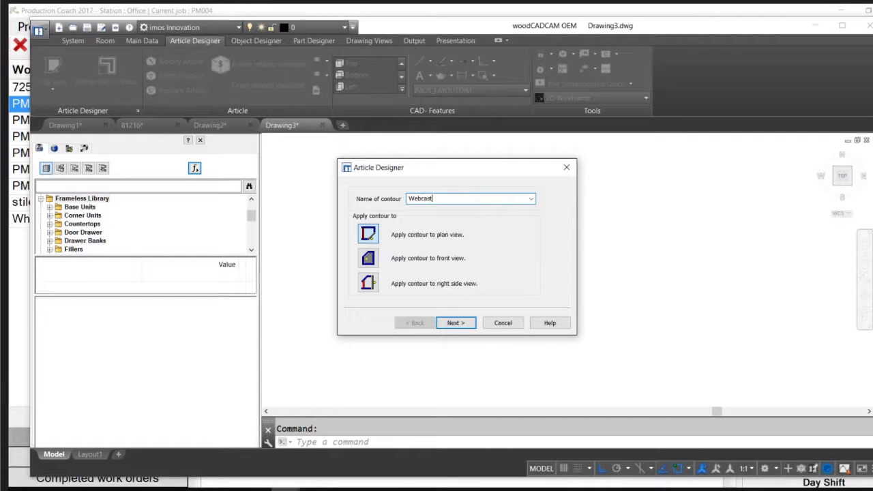
pyautogui.click(369, 259)
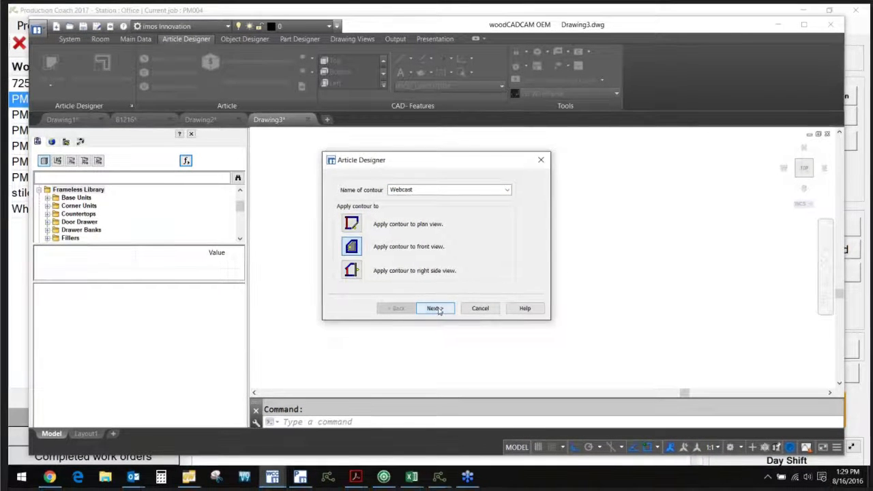
pyautogui.click(437, 309)
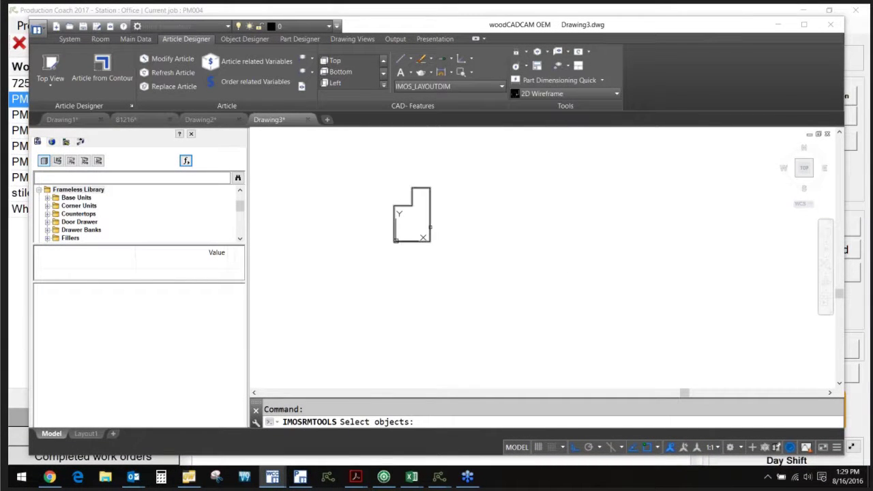
pyautogui.click(430, 227)
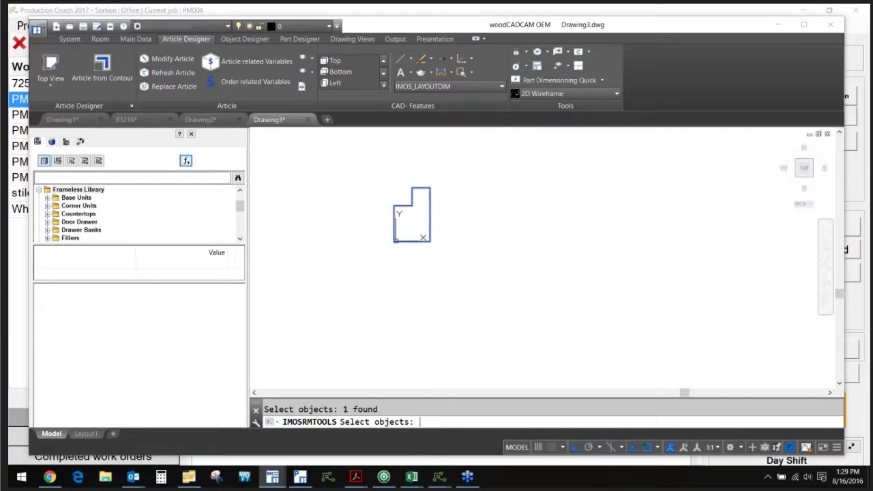
pyautogui.press('Return')
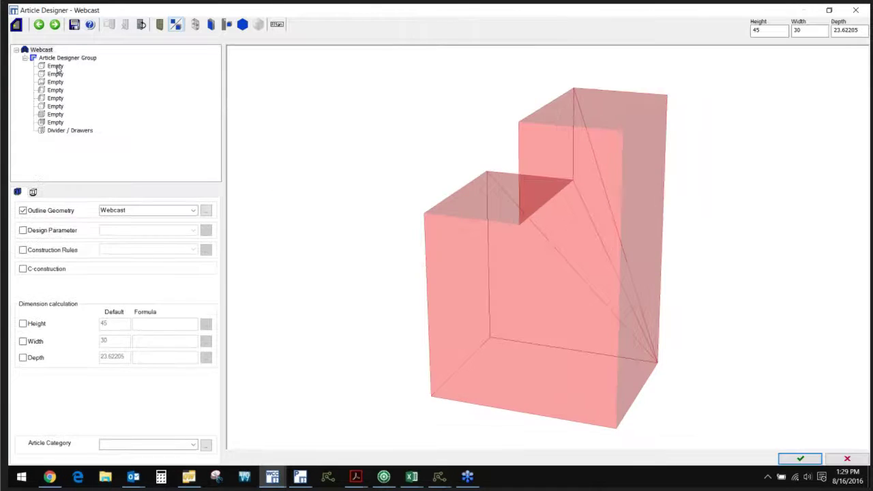
# Assign shelves to both top faces and the bottom, side panels to the three vertical sides, and a back panel
pyautogui.click(56, 66)
pyautogui.click(57, 75)
pyautogui.click(57, 82)
pyautogui.click(56, 91)
pyautogui.click(57, 99)
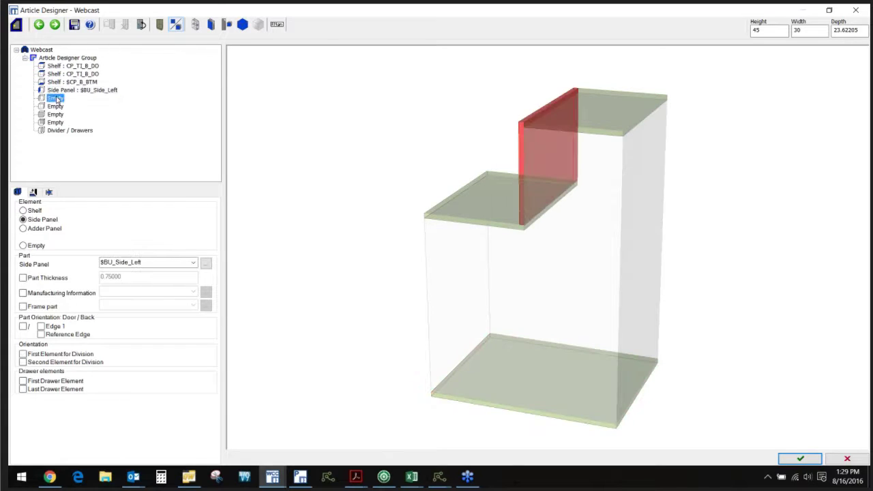
pyautogui.click(59, 108)
pyautogui.click(56, 122)
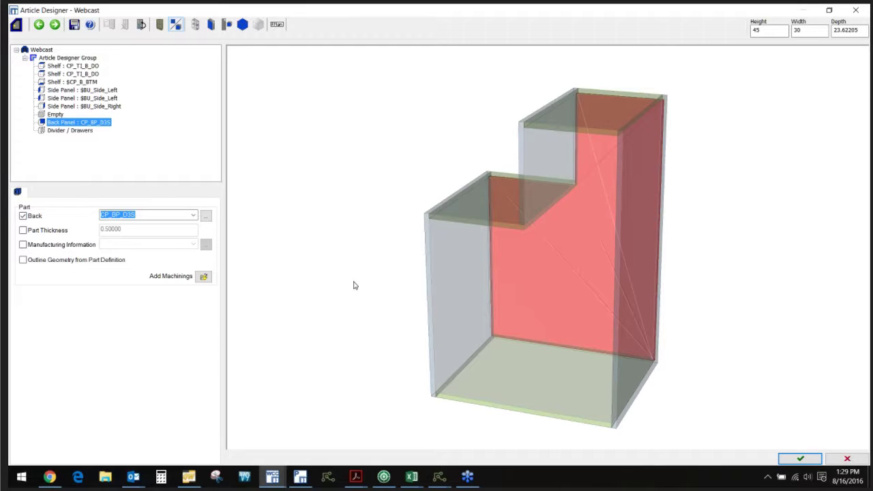
# Divide the cabinet interior perpendicularly with a linear division of 13in:1 and make the divider a Partition
pyautogui.click(71, 130)
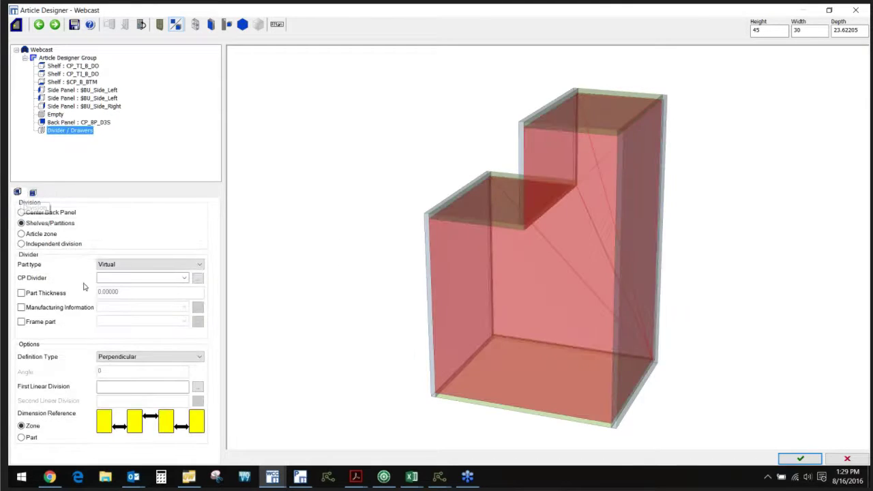
pyautogui.click(118, 387)
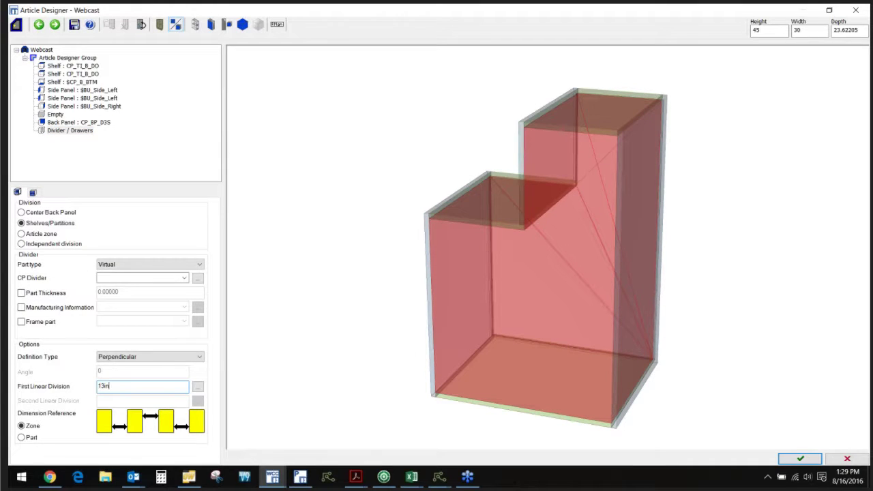
pyautogui.write('13in:1')
pyautogui.press('Return')
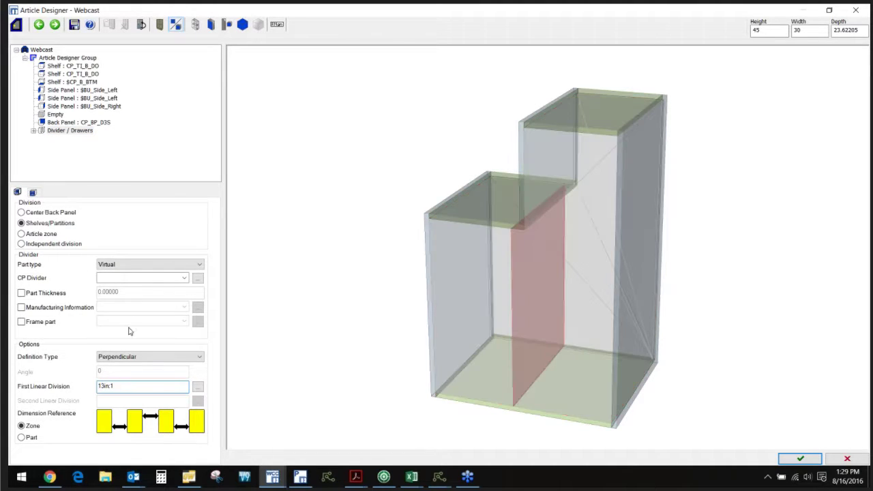
pyautogui.click(199, 264)
pyautogui.click(120, 316)
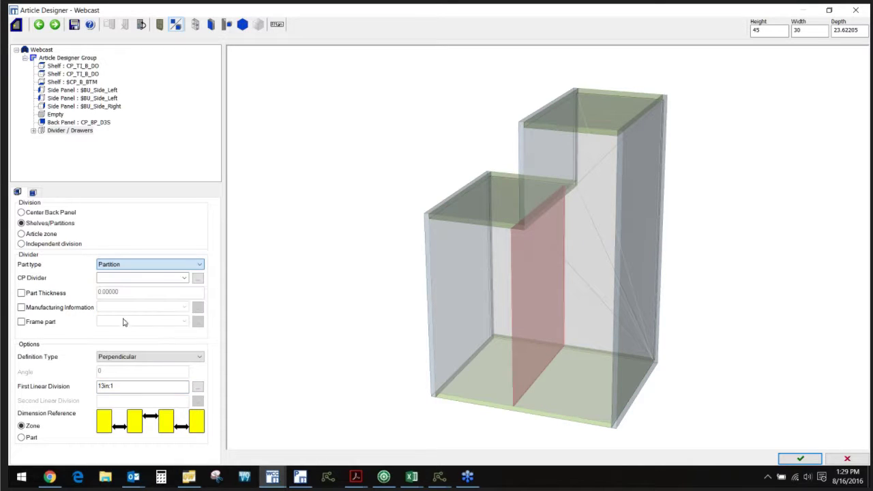
# Enable the front definition for the lower compartment and divide it into three equal drawers with 1:1:1
pyautogui.click(450, 270)
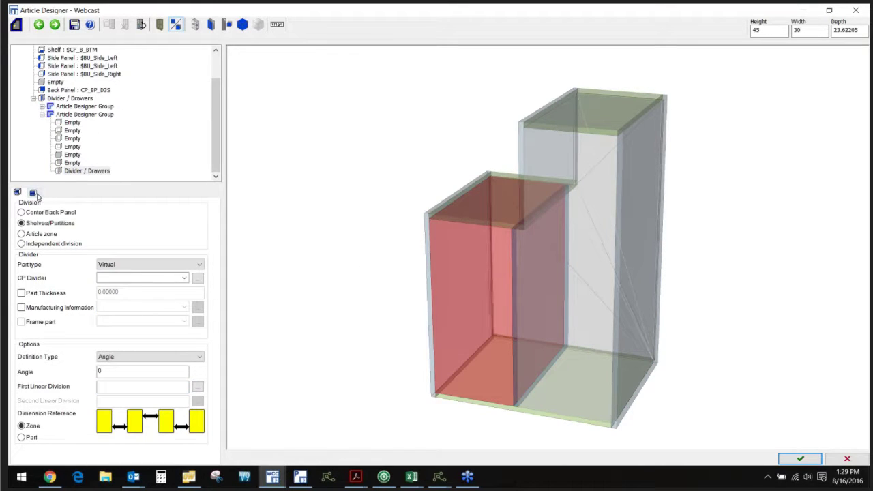
pyautogui.click(33, 193)
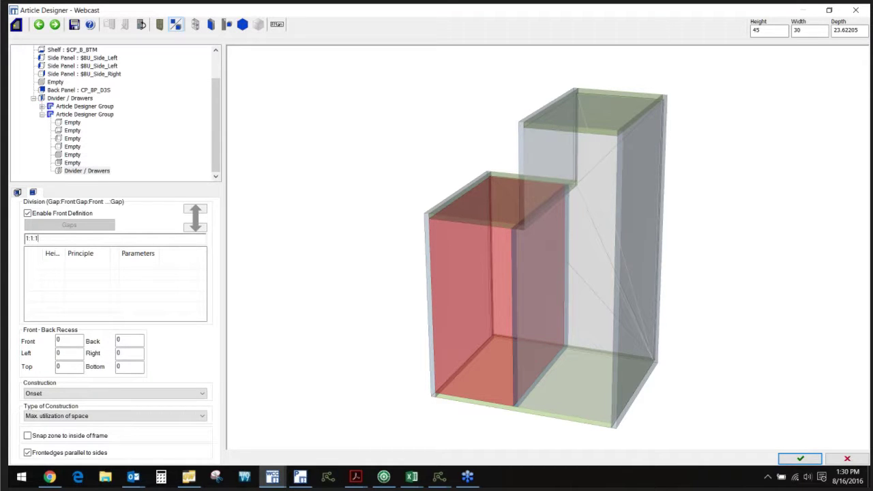
pyautogui.press('Return')
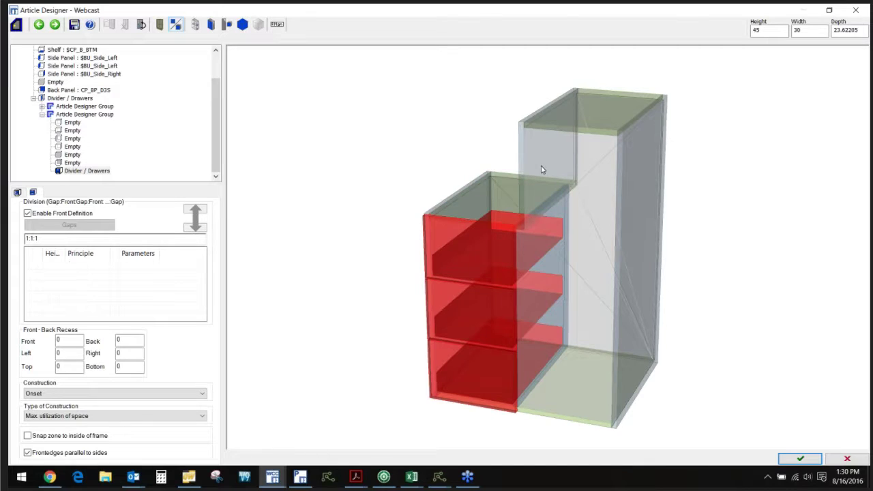
# Divide the tall compartment with adjustable shelves using the linear division 1:1:1:1
pyautogui.click(541, 166)
pyautogui.click(17, 193)
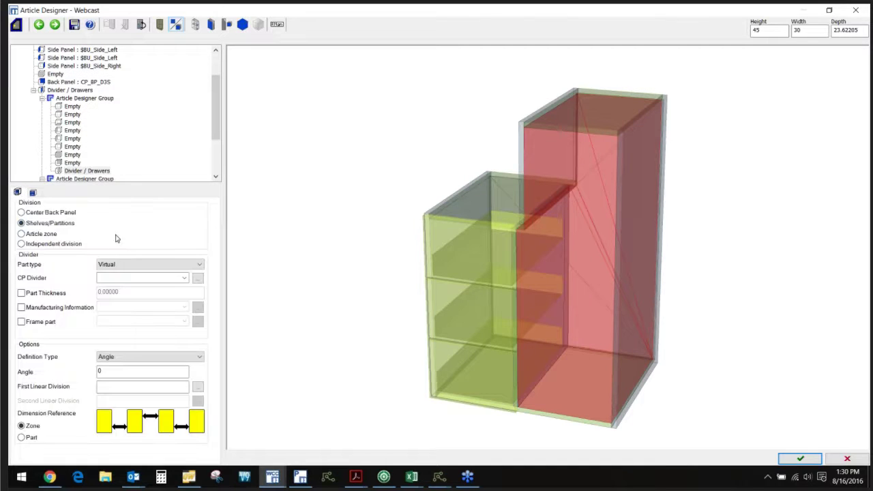
pyautogui.click(200, 265)
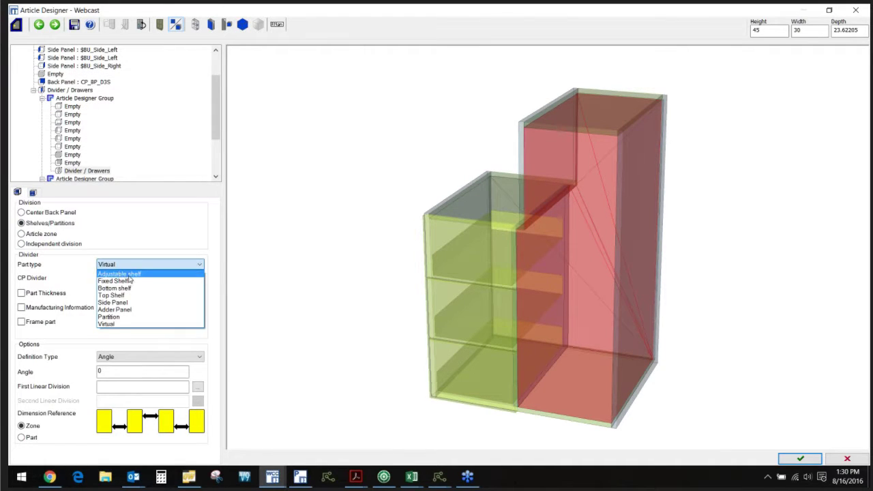
pyautogui.click(194, 272)
pyautogui.click(197, 389)
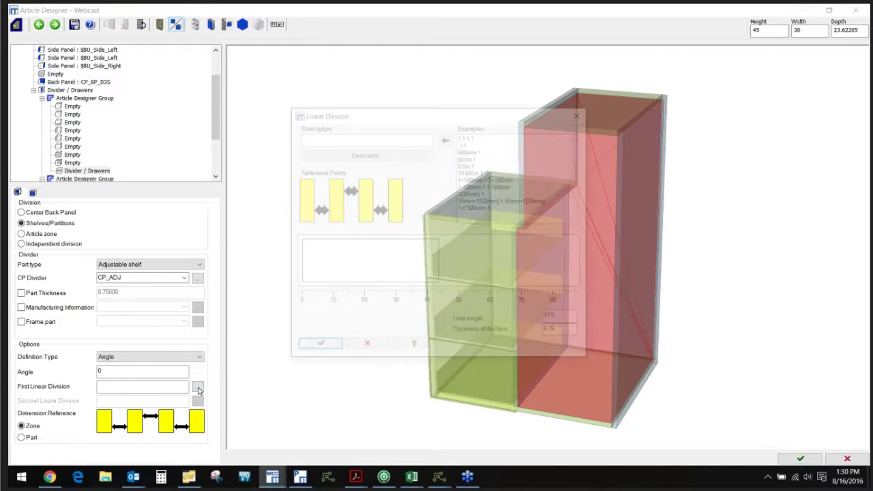
pyautogui.click(445, 137)
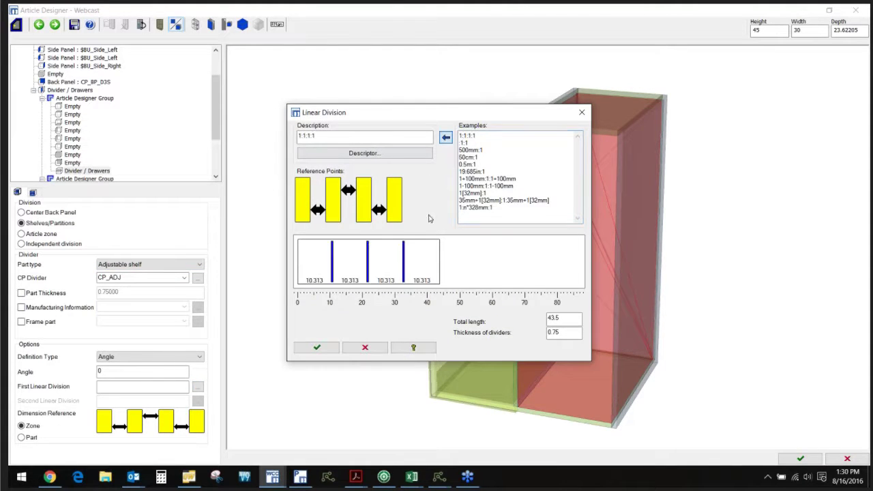
pyautogui.click(316, 347)
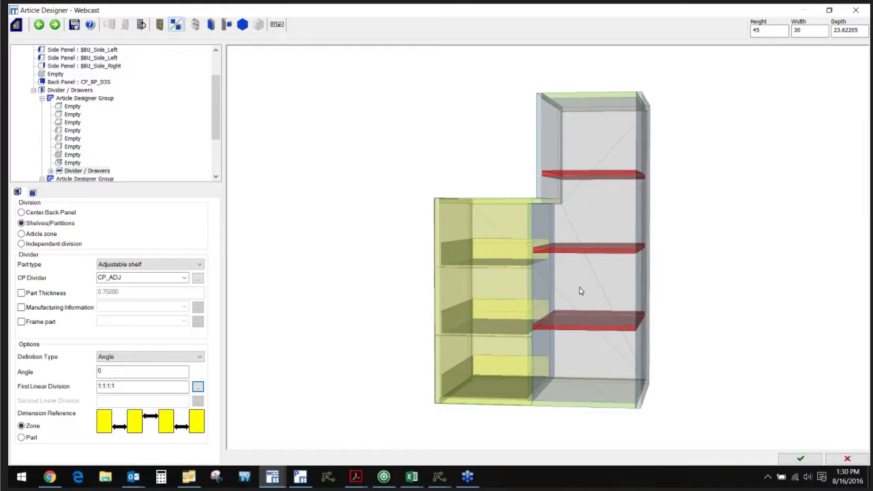
pyautogui.moveTo(570, 319)
pyautogui.mouseDown()
pyautogui.moveTo(552, 329)
pyautogui.moveTo(577, 347)
pyautogui.mouseUp()
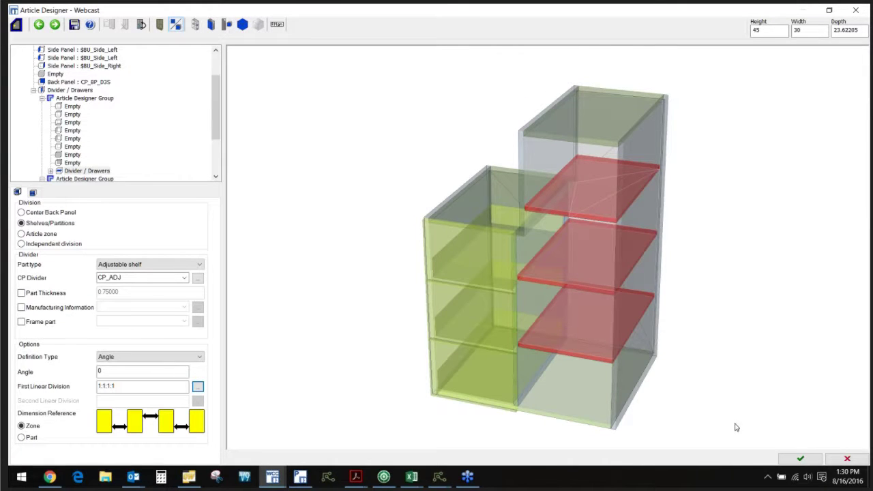
# Accept the article without saving changes and view the inserted cabinet in 3D
pyautogui.click(792, 461)
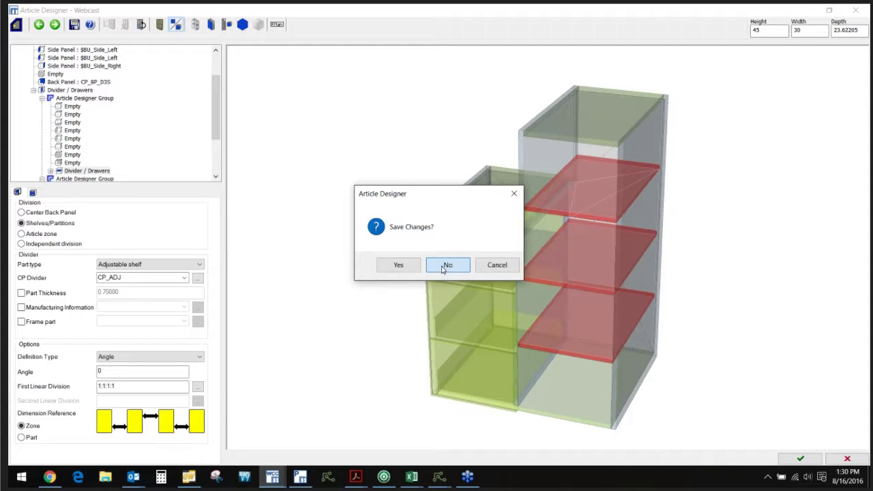
pyautogui.click(446, 265)
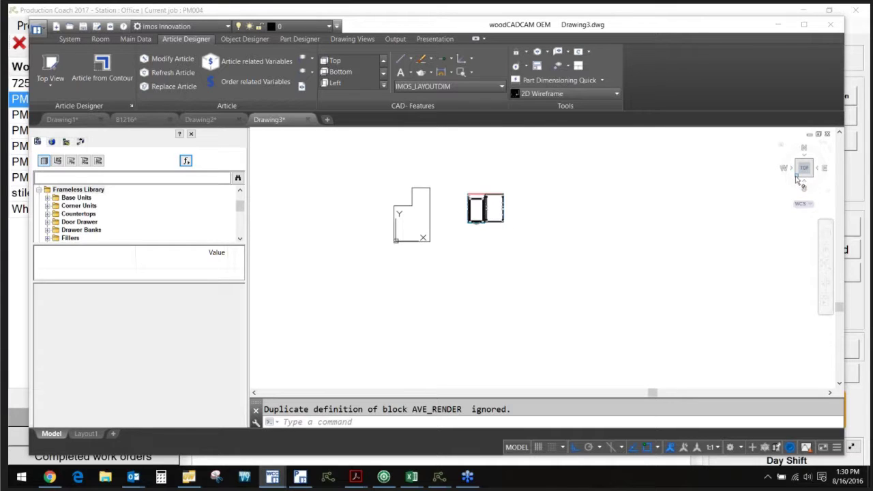
pyautogui.click(797, 178)
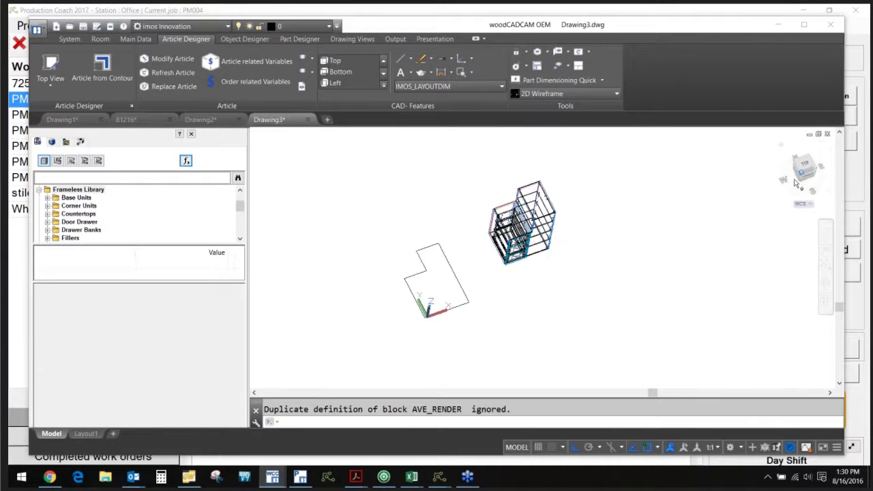
pyautogui.scroll(2, 665, 213)
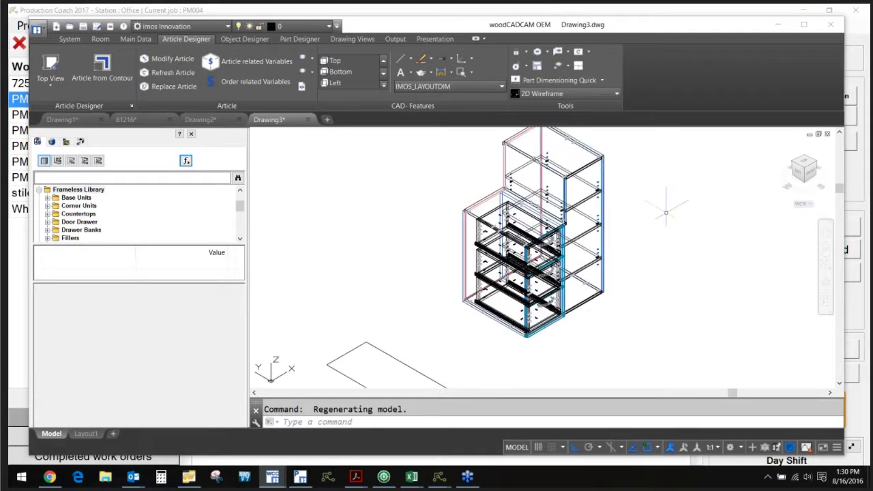
pyautogui.scroll(2, 666, 213)
pyautogui.scroll(-2, 665, 213)
pyautogui.moveTo(665, 214); pyautogui.dragTo(581, 250, button='middle')
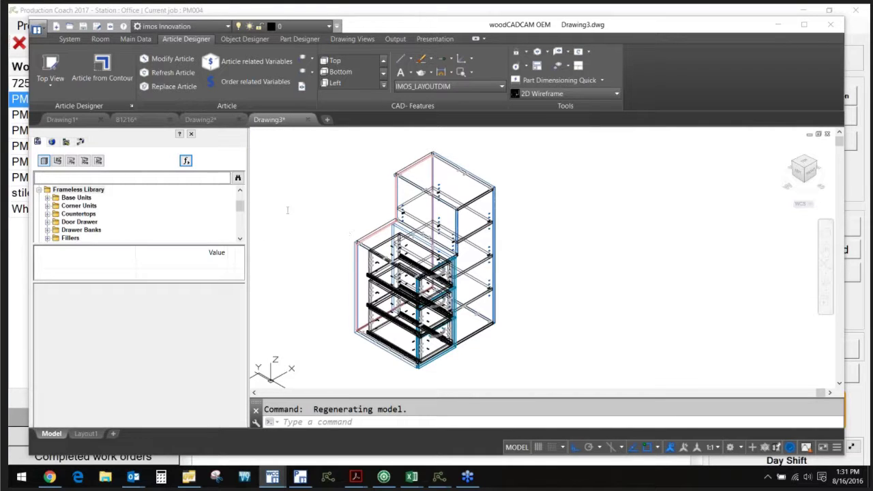
# Select the Webcast article in the drawing and start modifying its article contour
pyautogui.click(51, 141)
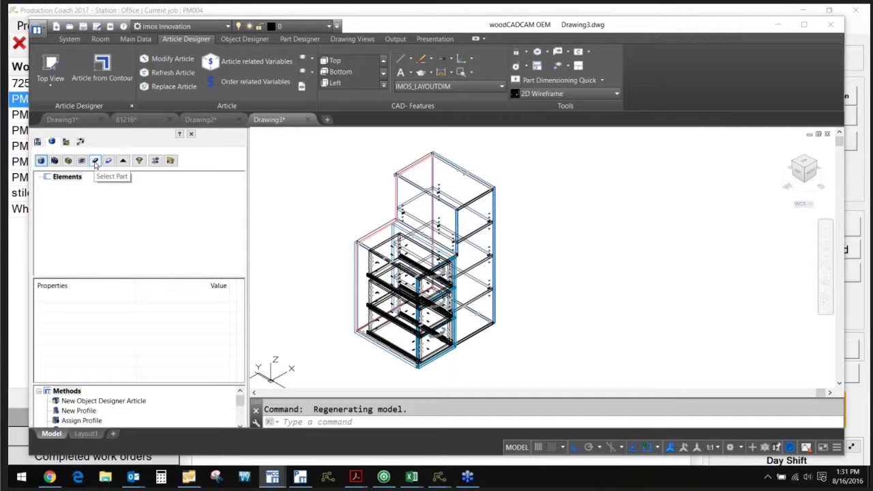
pyautogui.click(69, 160)
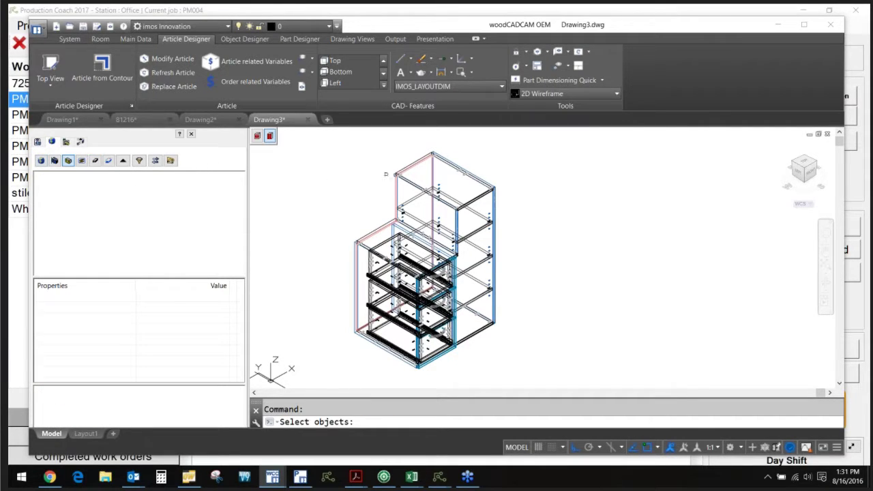
pyautogui.click(396, 175)
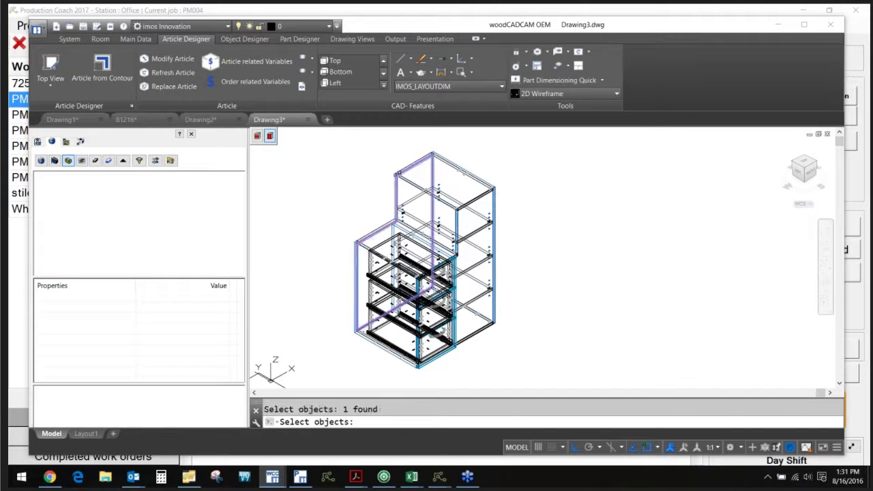
pyautogui.rightClick(399, 173)
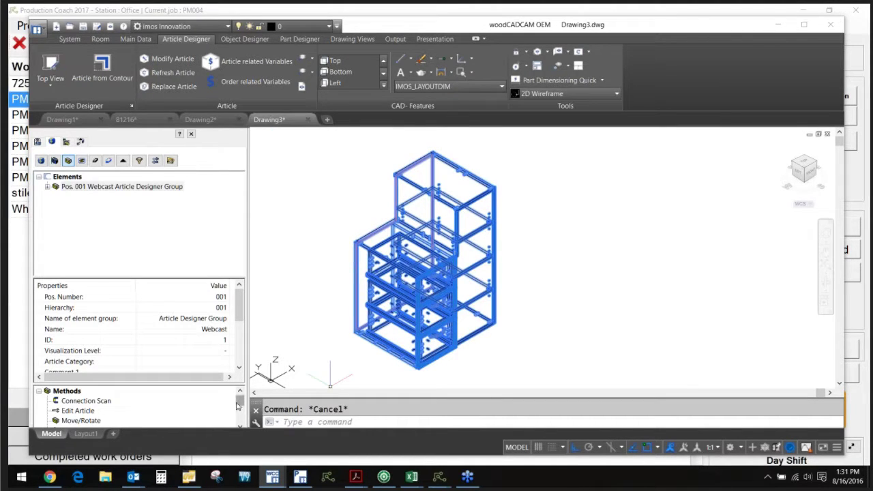
pyautogui.scroll(-1, 239, 406)
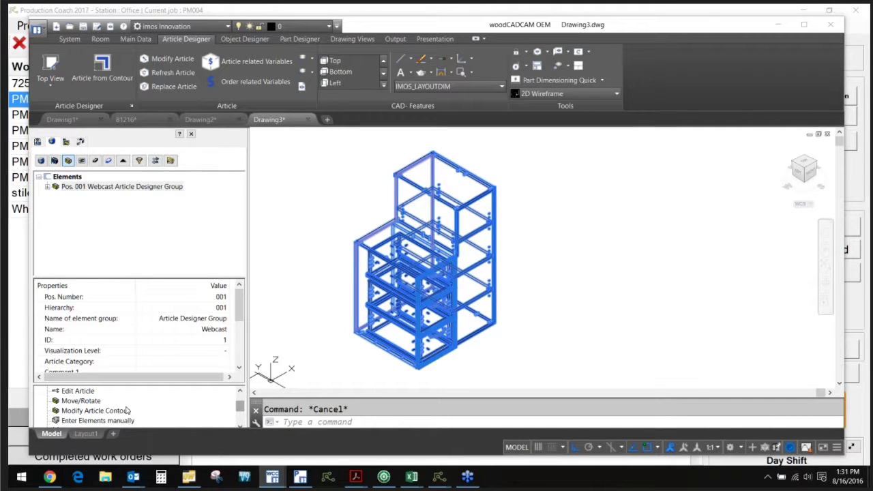
pyautogui.doubleClick(96, 411)
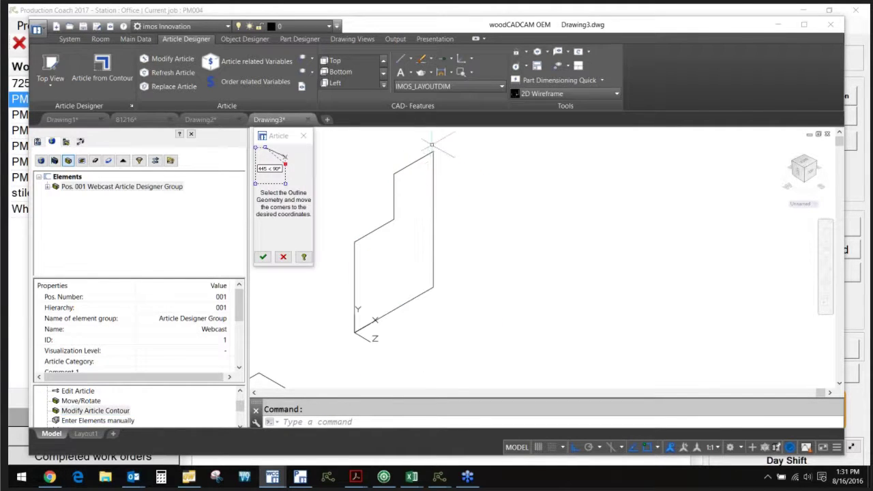
# Stretch the contour's upper rear corner straight up to give the tall section a sloped top, and accept the modified contour
pyautogui.click(432, 150)
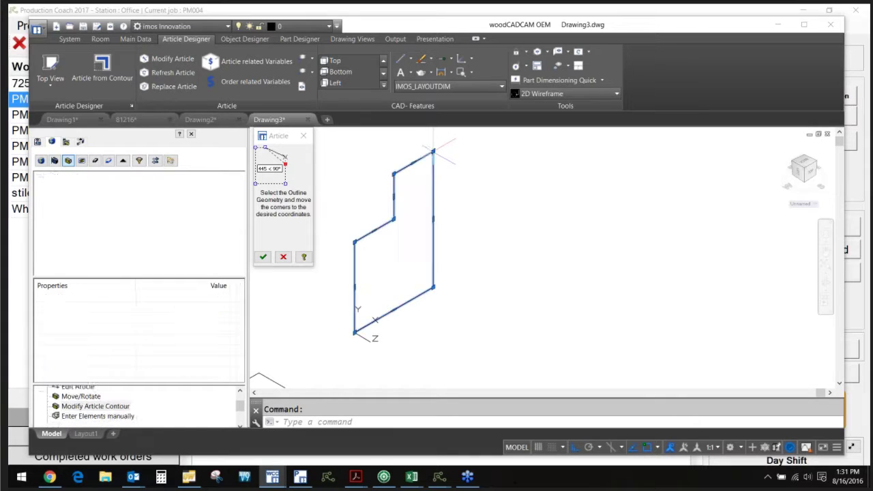
pyautogui.click(431, 150)
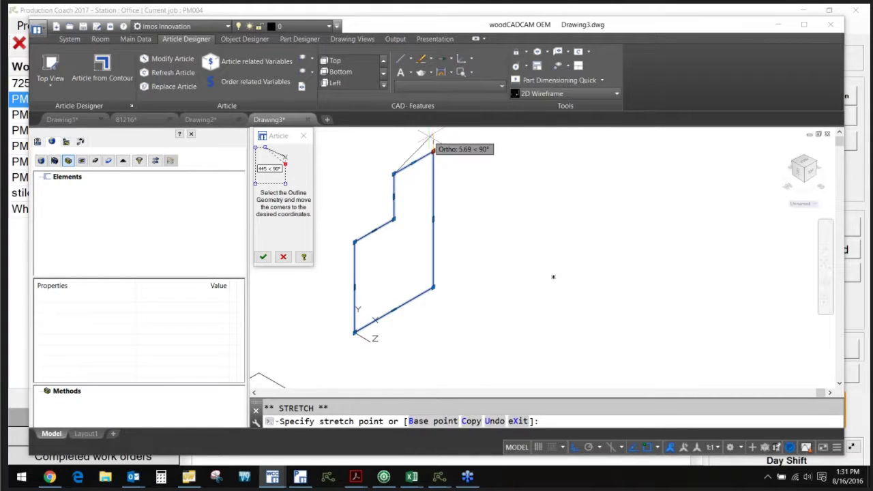
pyautogui.click(433, 133)
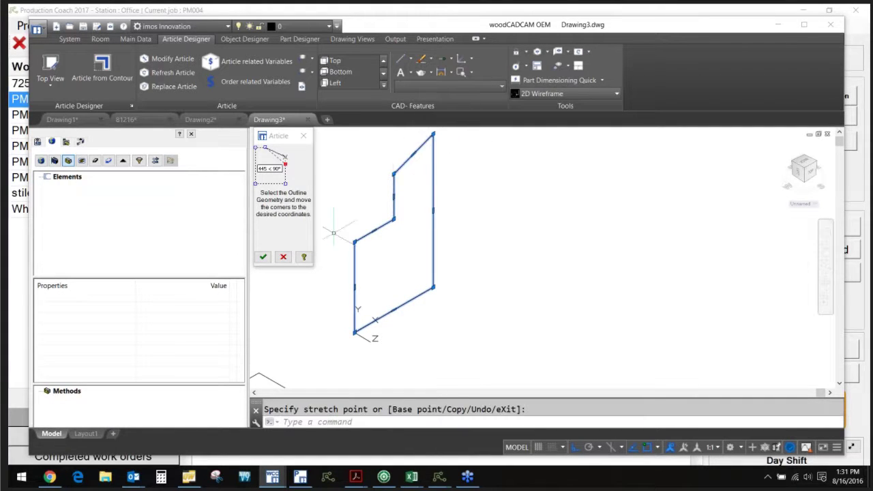
pyautogui.click(263, 257)
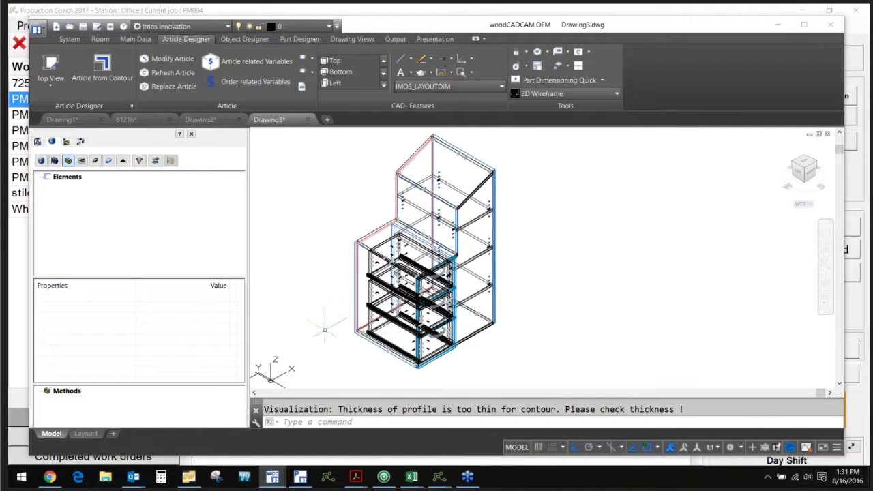
# Draw a small circle on the left side panel near the lower rear of the drawer compartment
pyautogui.write('c')
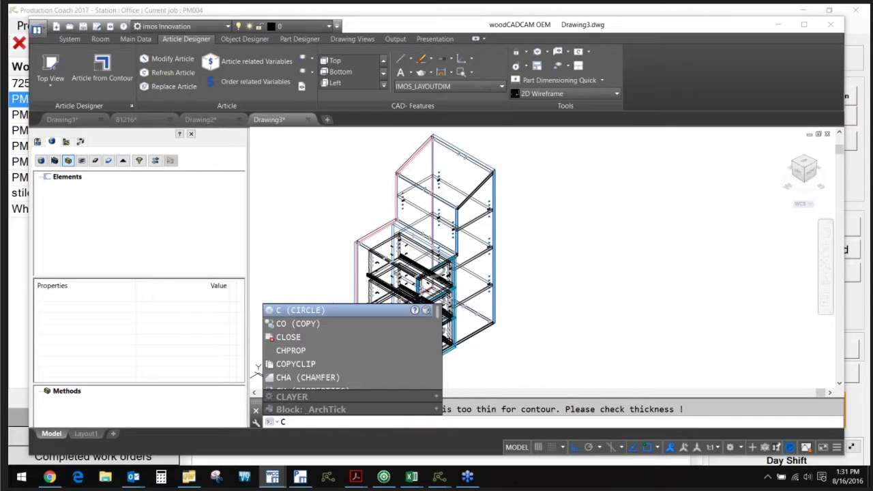
pyautogui.click(367, 308)
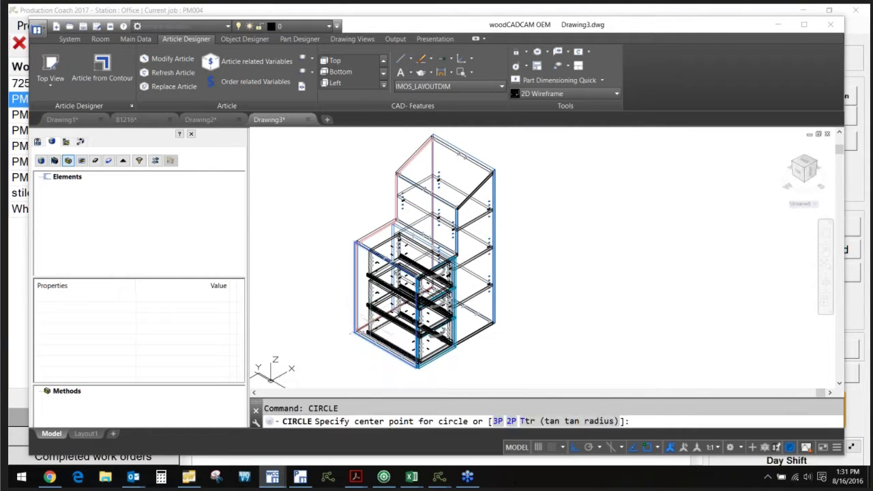
pyautogui.click(387, 330)
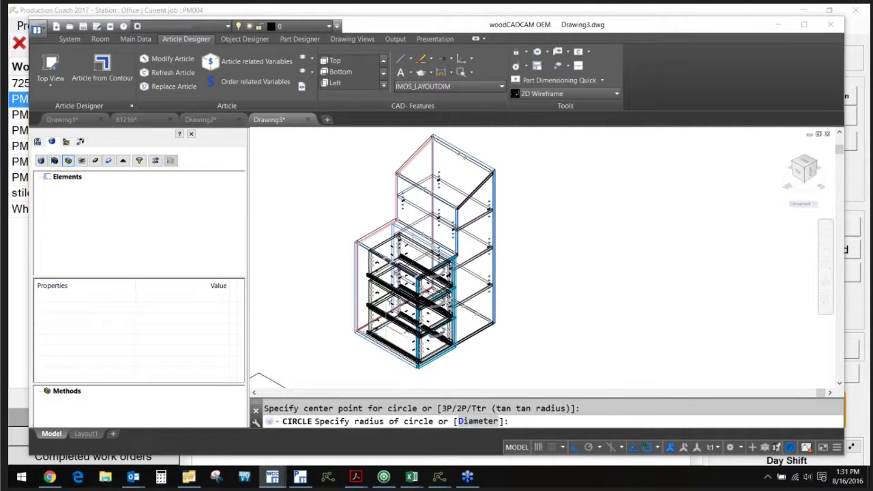
pyautogui.click(389, 323)
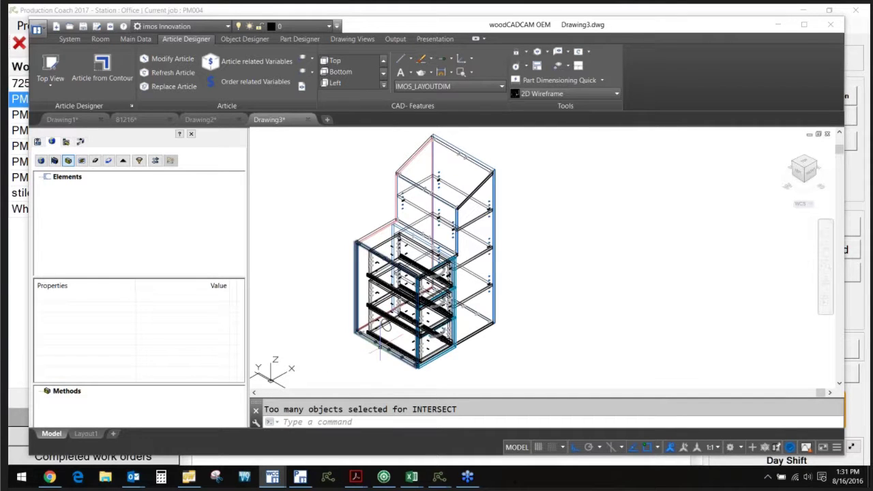
# Select the left side panel and the partition of the drawer compartment together as parts
pyautogui.scroll(5, 380, 348)
pyautogui.click(108, 161)
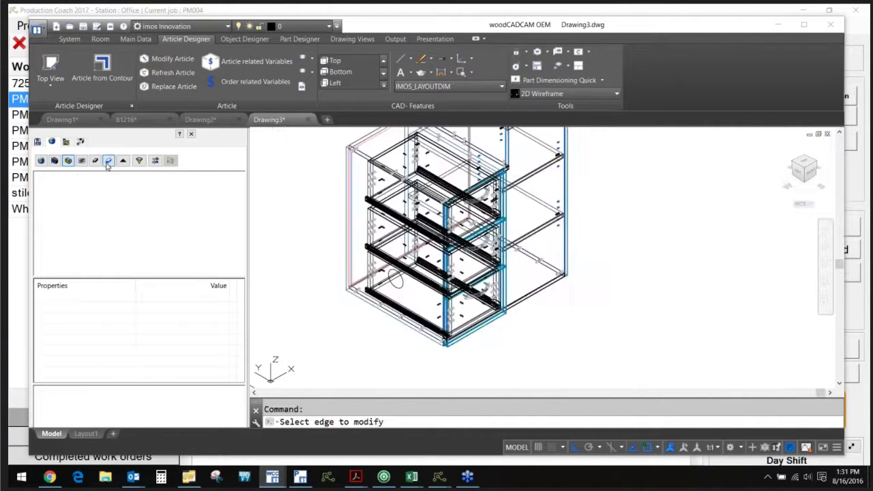
pyautogui.press('Escape')
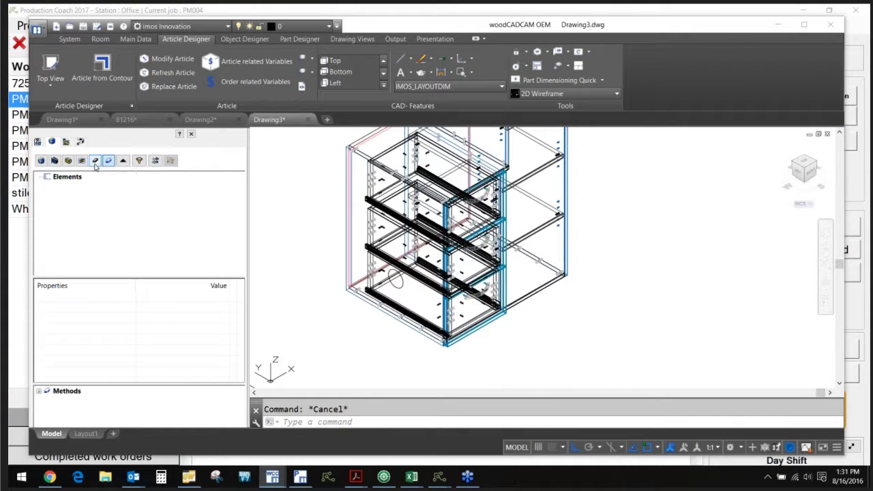
pyautogui.click(95, 160)
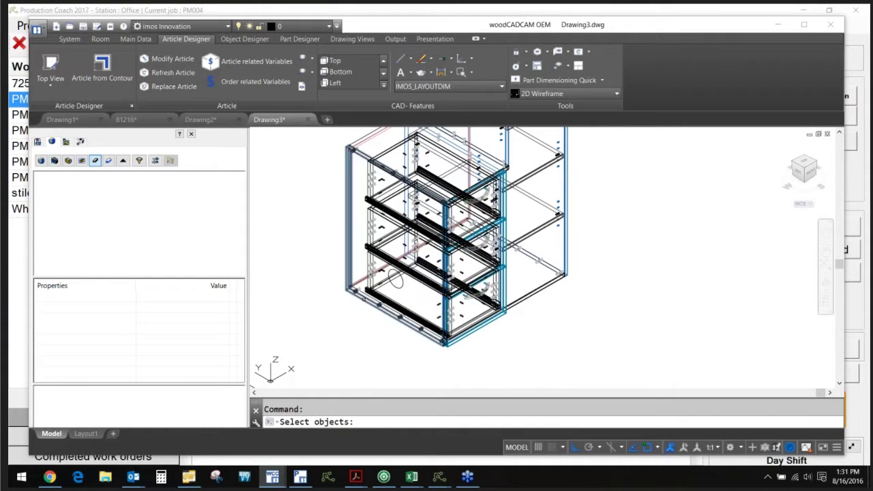
pyautogui.click(364, 299)
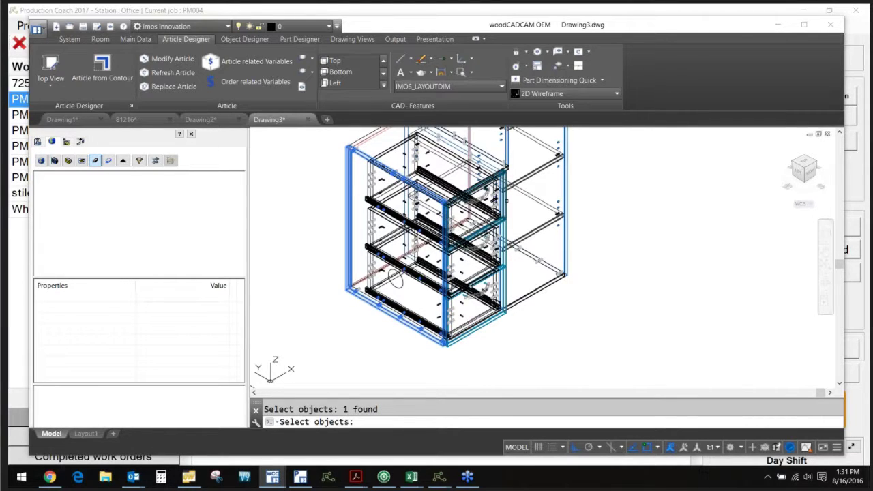
pyautogui.scroll(2, 508, 198)
pyautogui.scroll(-2, 513, 247)
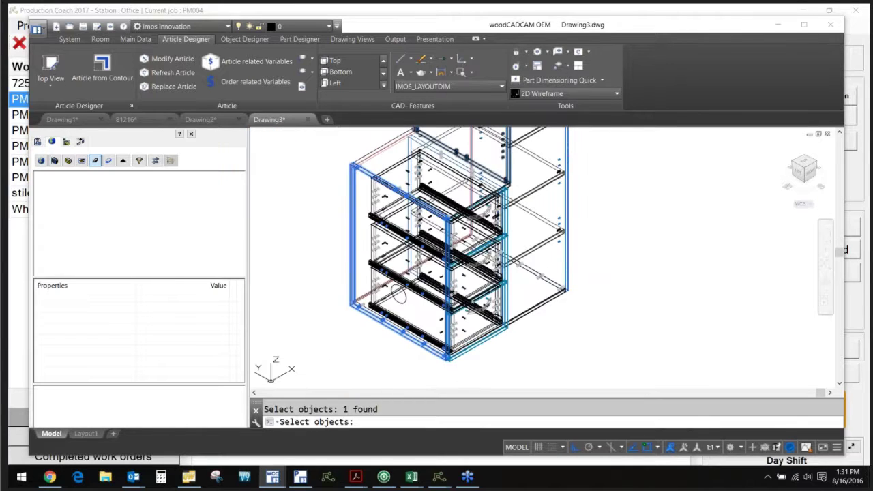
pyautogui.click(411, 139)
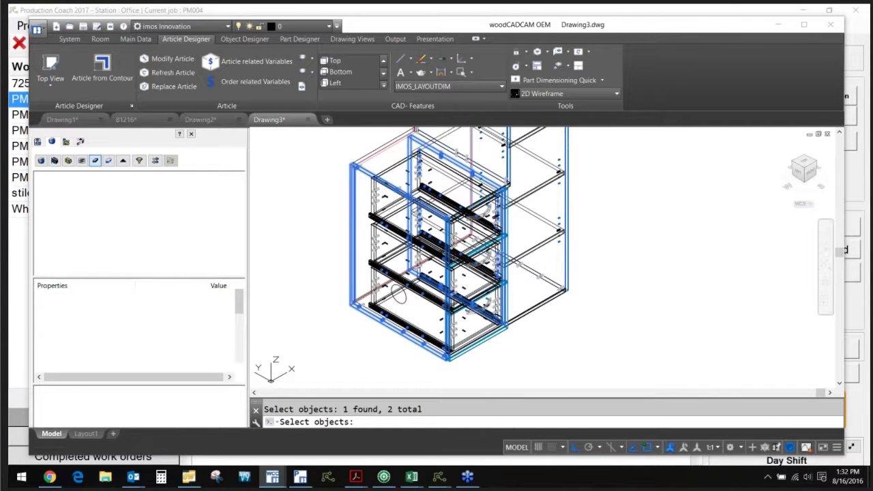
pyautogui.press('Return')
# Transfer the drawn circle as a pocket into both selected panels, using the Through Hole parameter
pyautogui.click(49, 419)
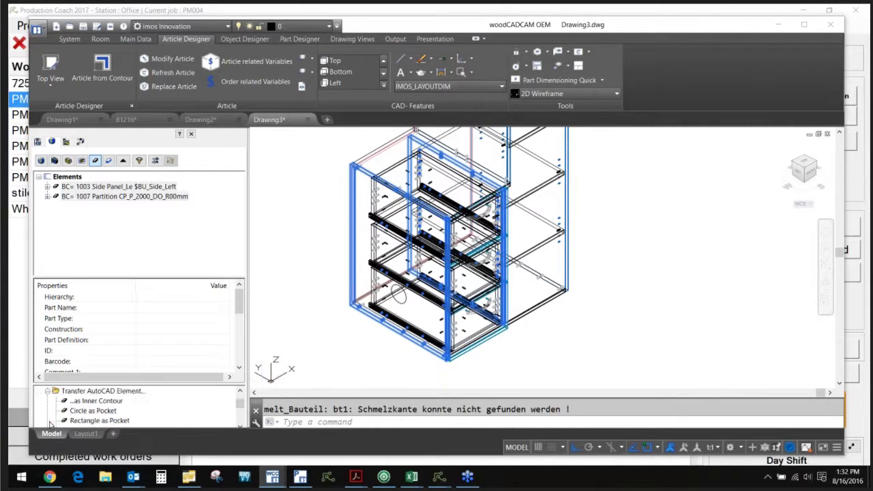
pyautogui.doubleClick(91, 413)
pyautogui.click(405, 300)
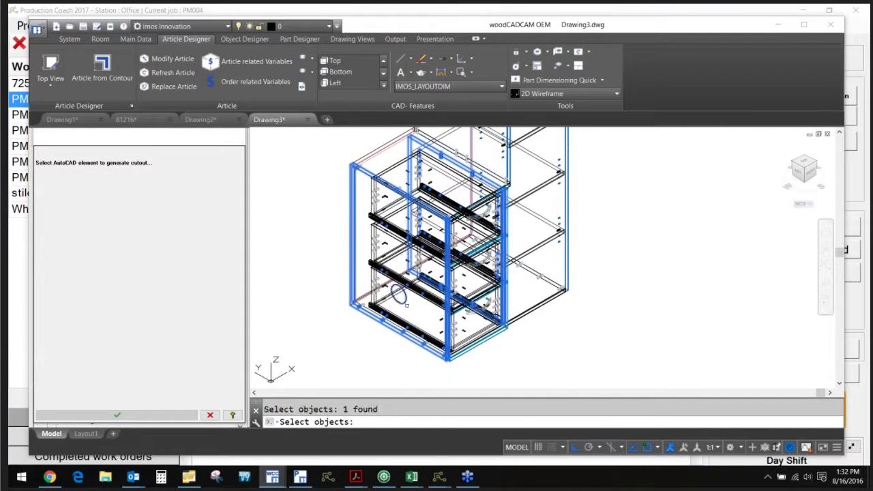
pyautogui.press('Return')
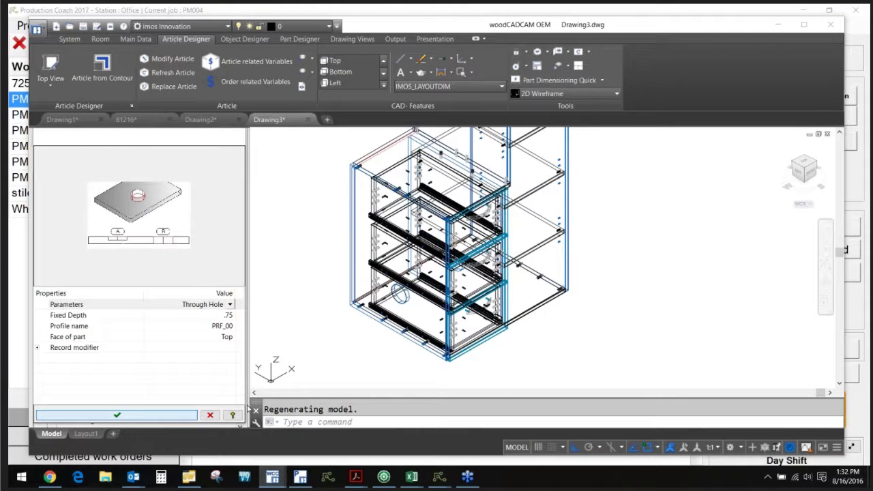
pyautogui.scroll(-4, 612, 329)
pyautogui.moveTo(615, 326); pyautogui.dragTo(480, 308, button='middle')
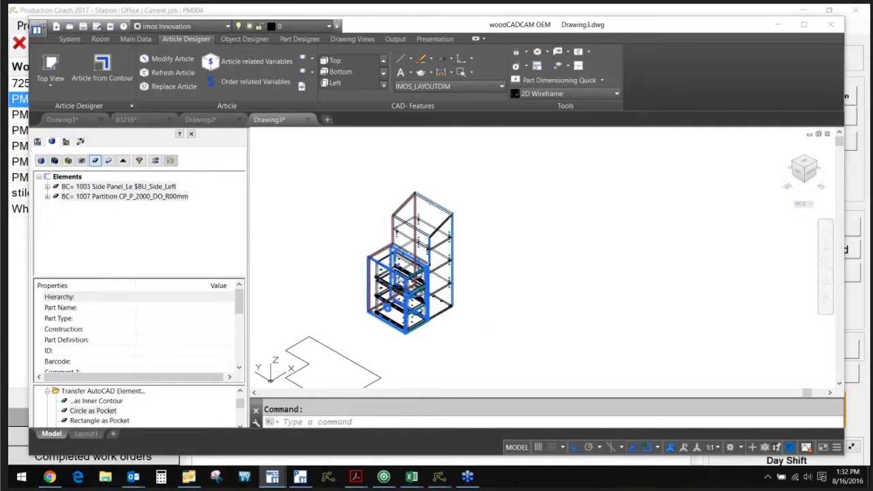
pyautogui.scroll(3, 387, 285)
pyautogui.moveTo(573, 285); pyautogui.dragTo(587, 262, button='middle')
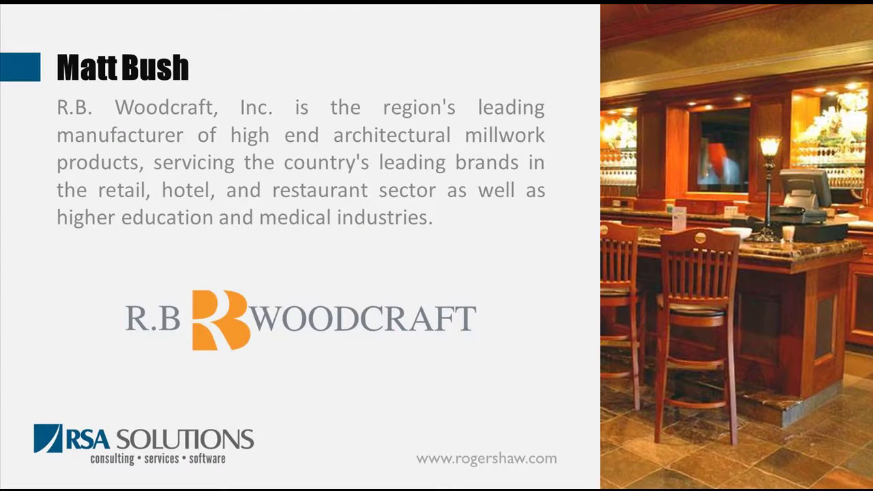